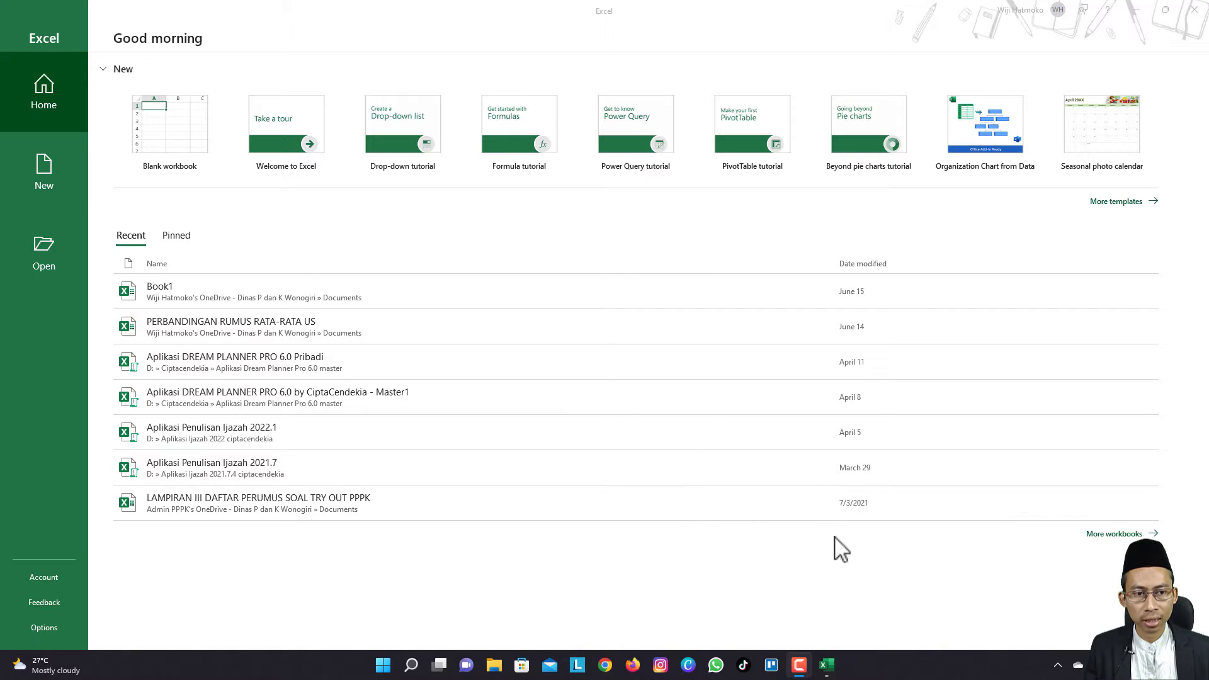
- Pin Excel to the taskbar from its taskbar icon, then close the Excel window
right_click(828, 667)
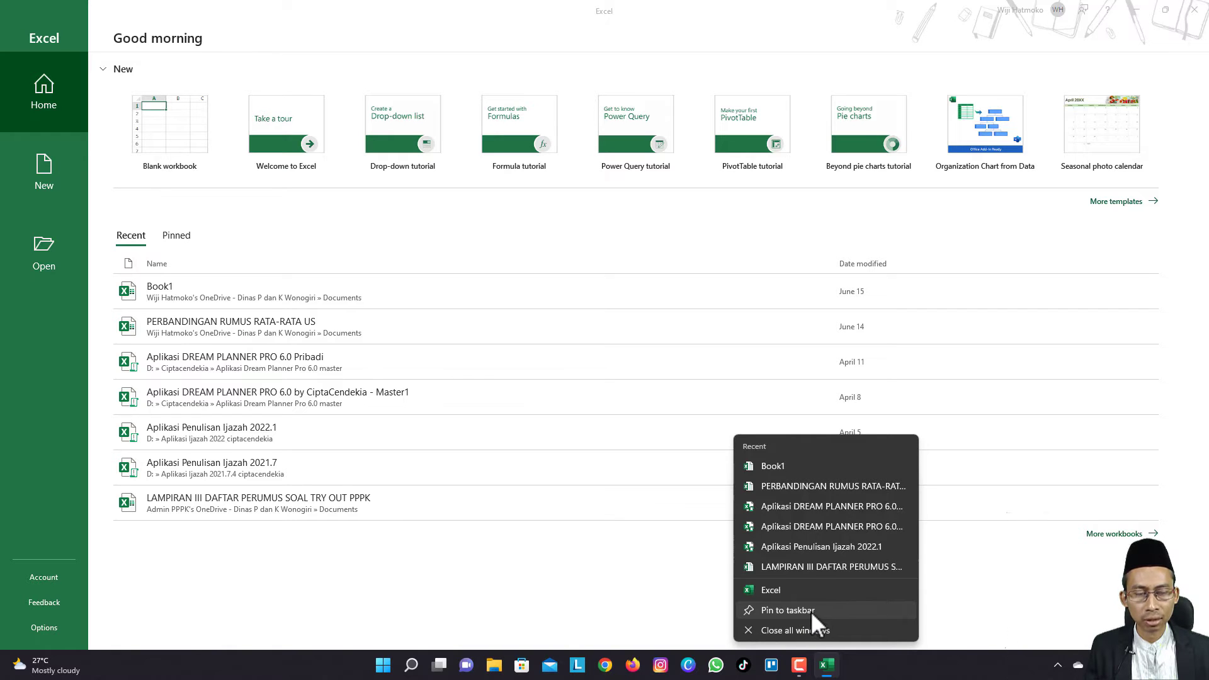
left_click(811, 611)
left_click(1195, 10)
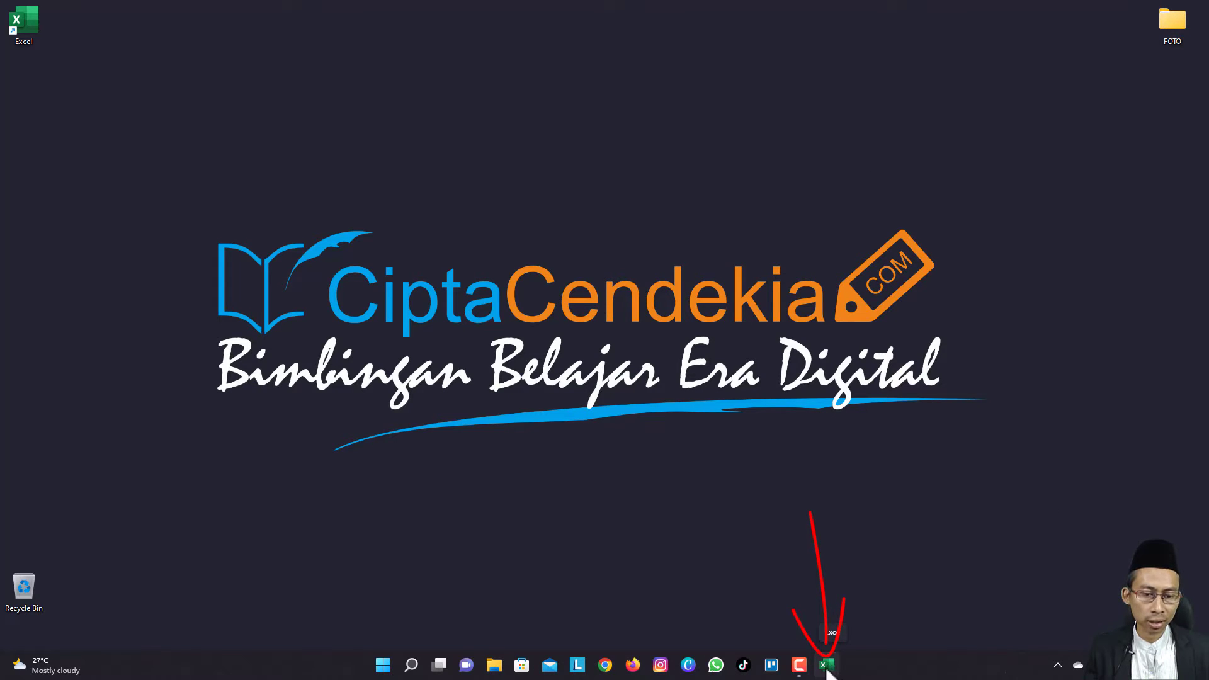
left_click(828, 675)
mouse_move(829, 675)
left_mouse_down()
mouse_move(618, 676)
mouse_move(841, 671)
left_mouse_up()
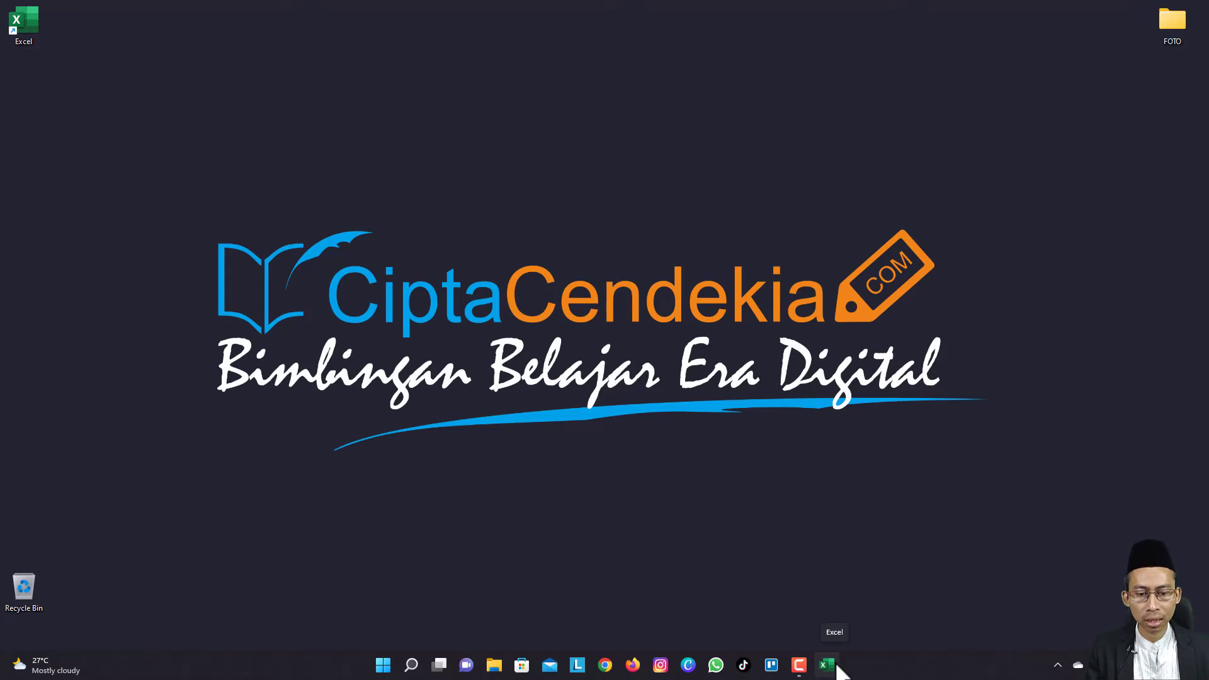
left_click(827, 665)
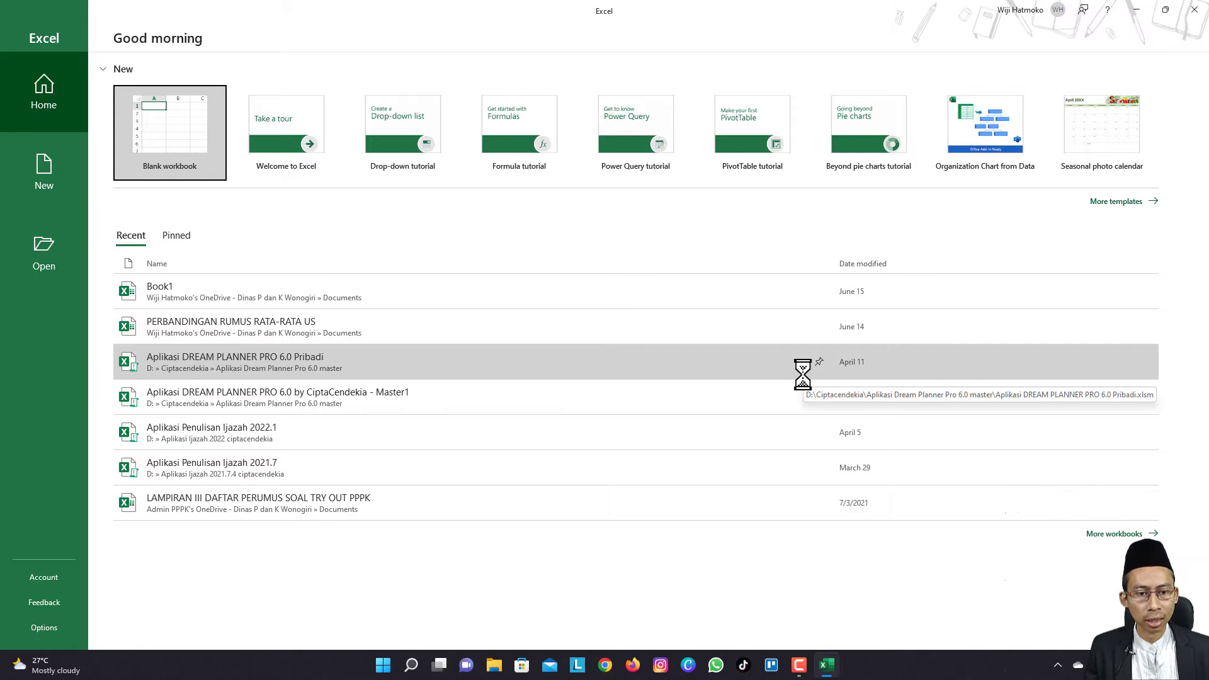
left_click(1194, 9)
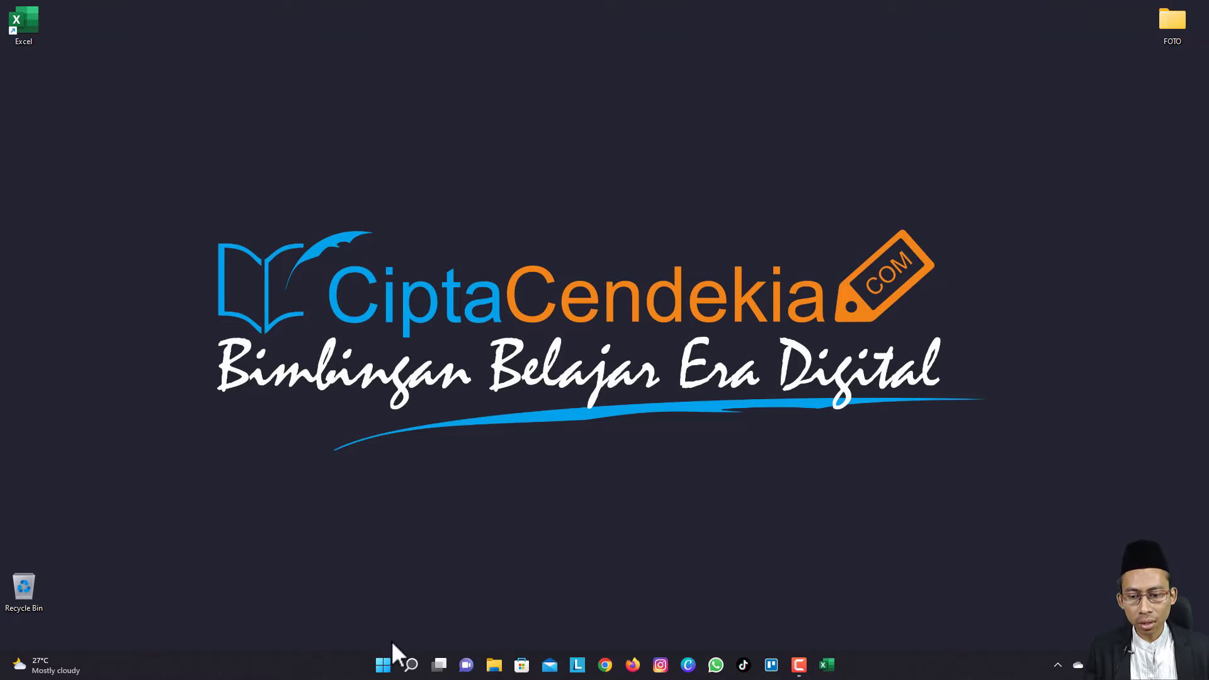
- Unpin the Excel tile from the Start menu's pinned apps, then dismiss Start
left_click(382, 665)
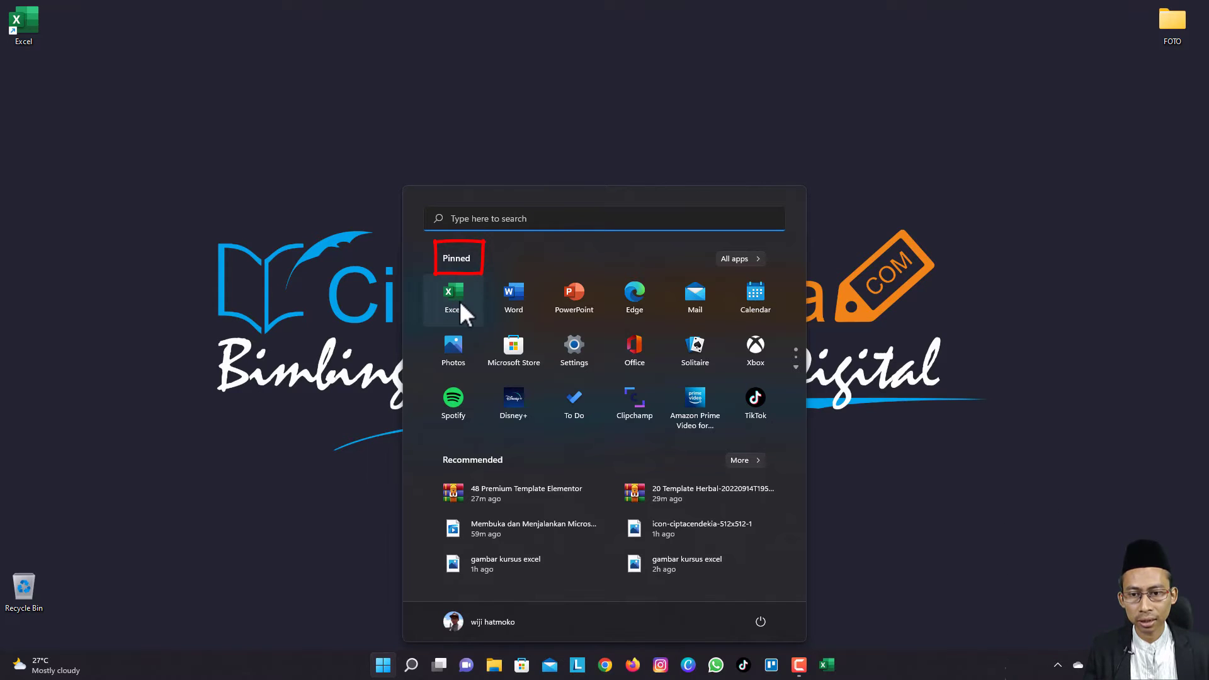
right_click(460, 303)
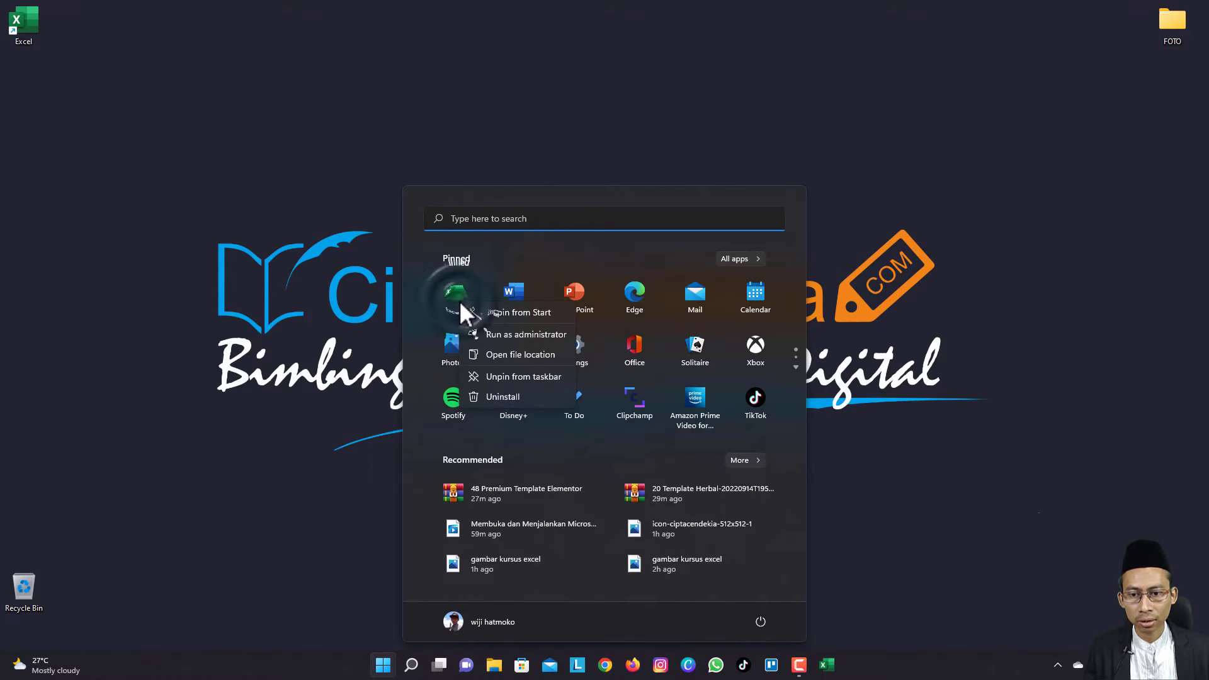
left_click(514, 313)
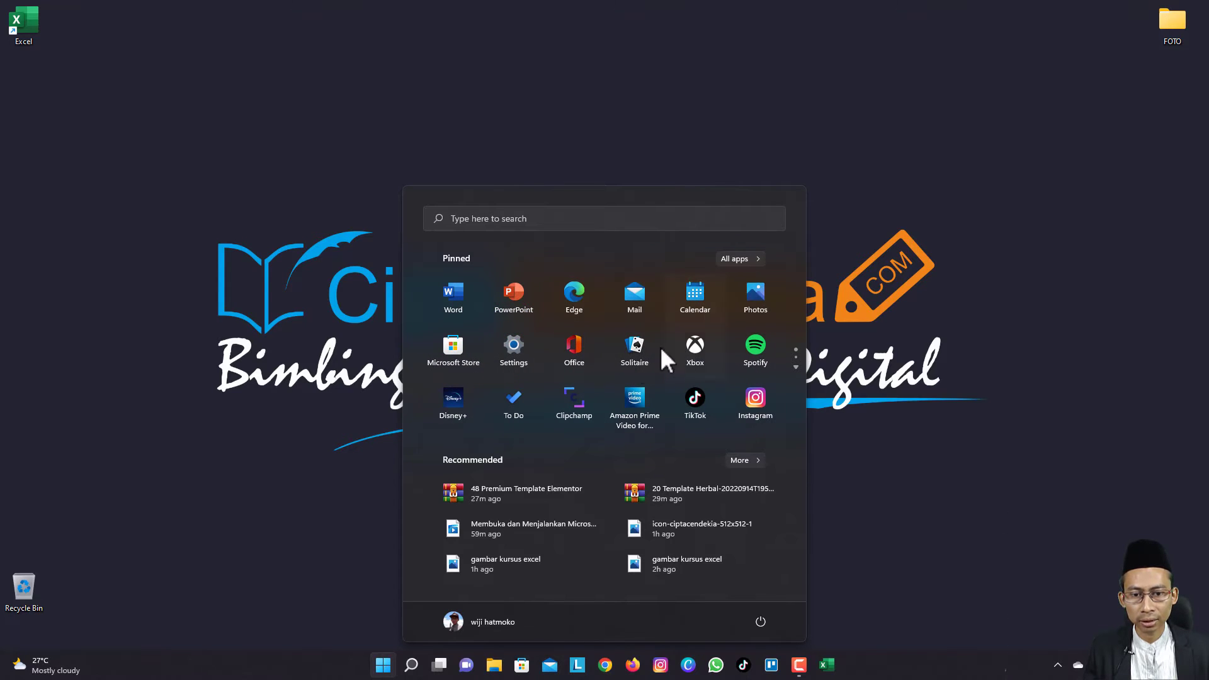
left_click(384, 491)
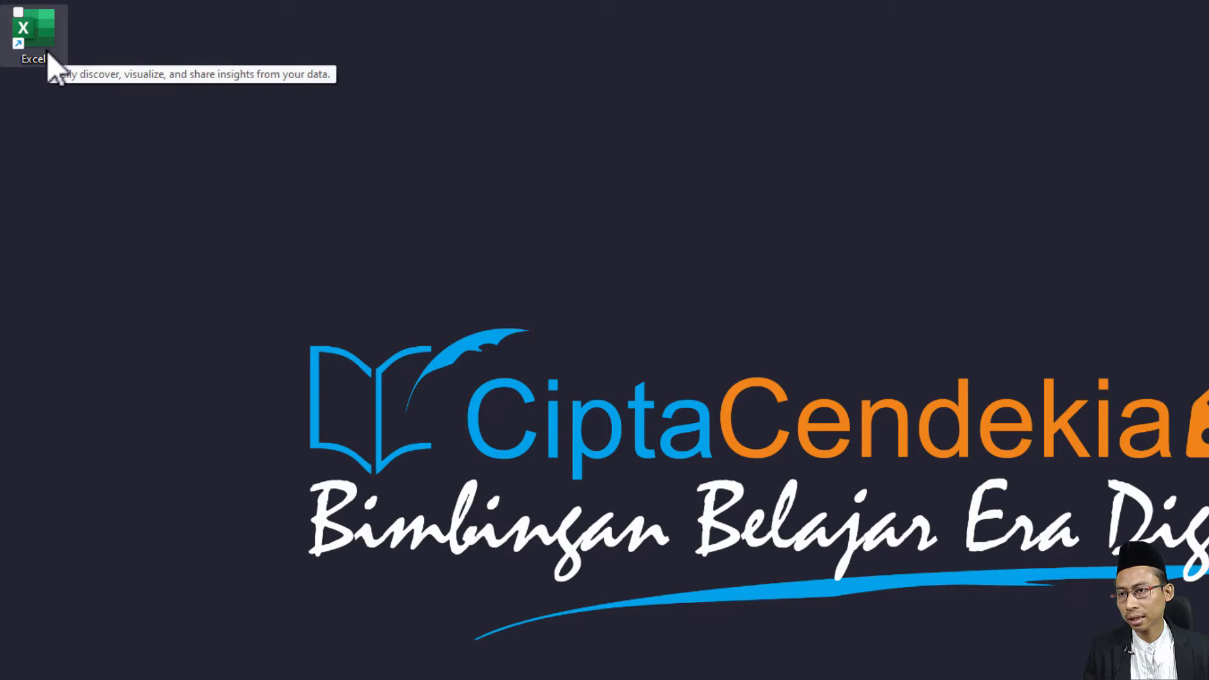
- Pin the Excel desktop shortcut to Start and bring the Start menu back up
left_click(35, 33)
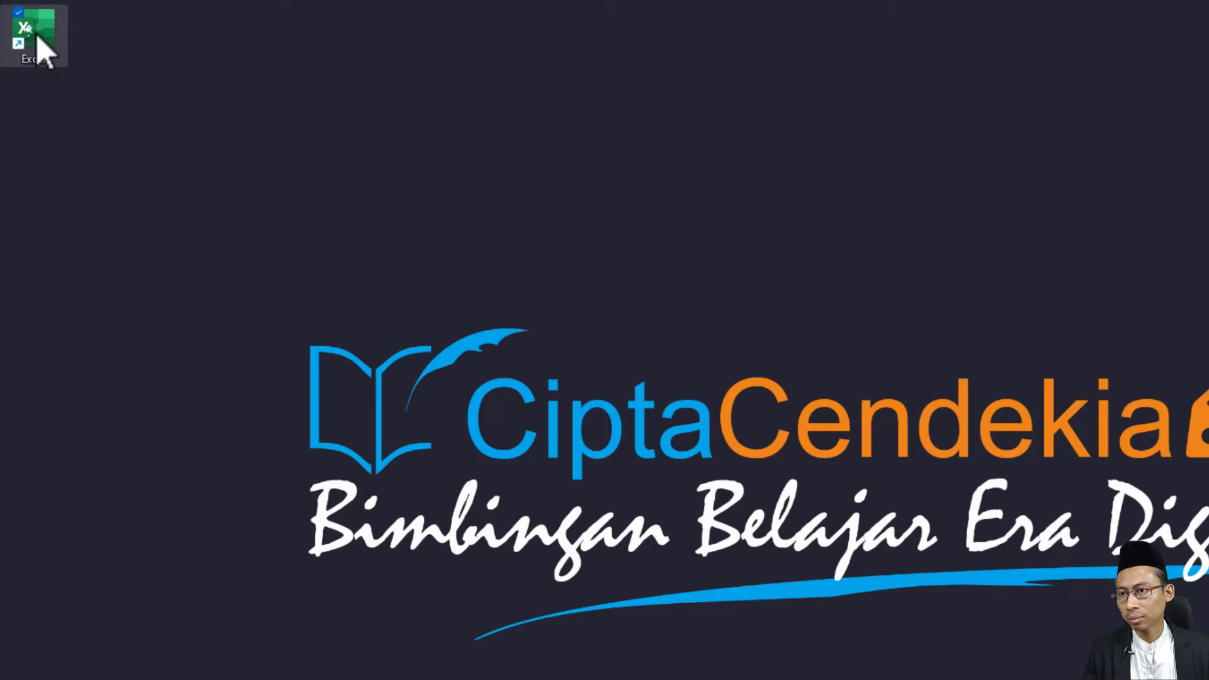
right_click(36, 36)
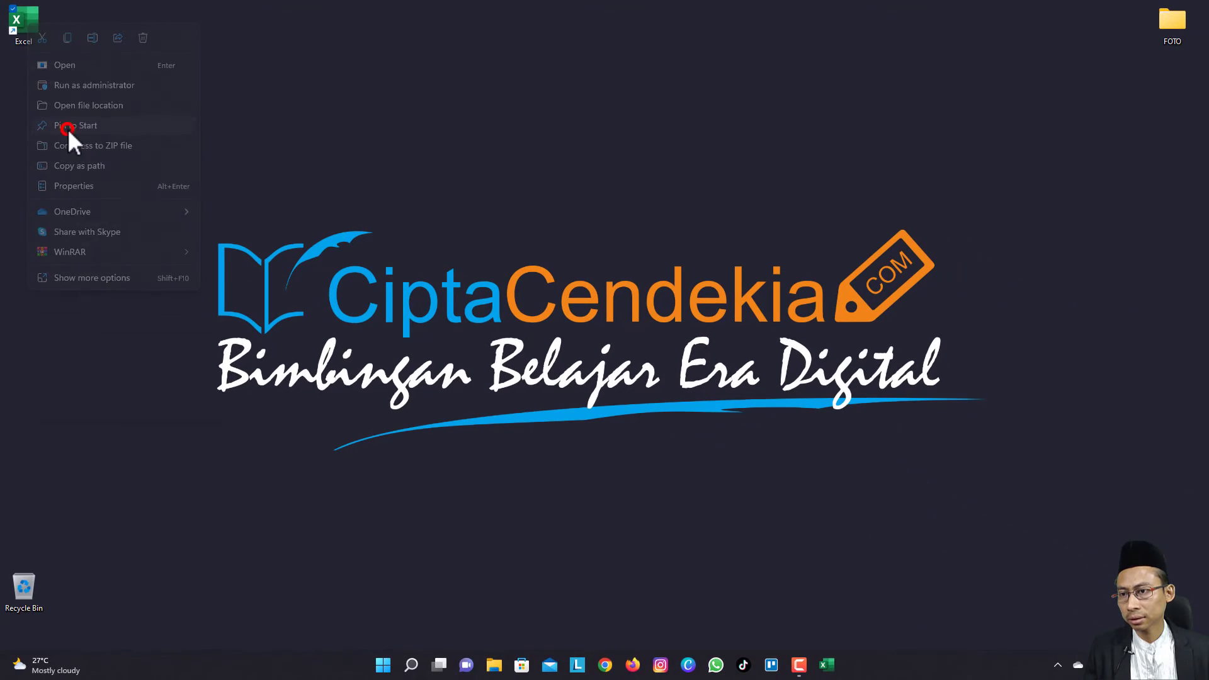
left_click(66, 129)
left_click(383, 665)
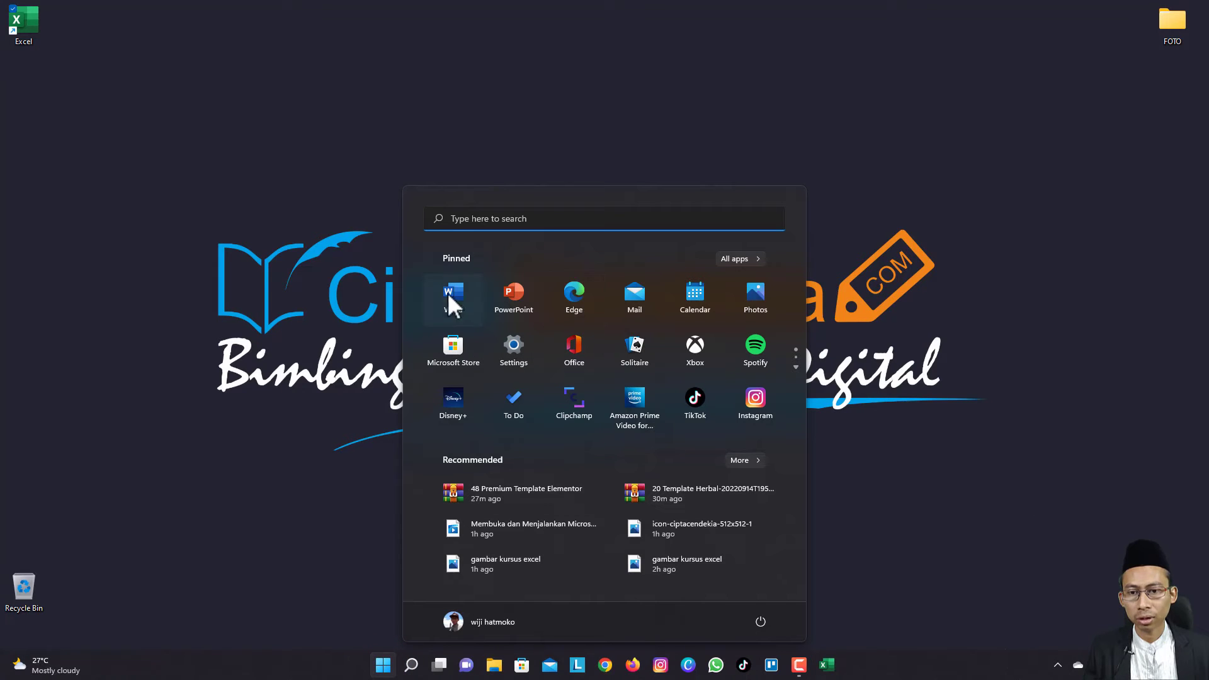
- Drag the Excel tile from the second pinned page into the first slot of page one
scroll(611, 358, "down", 1)
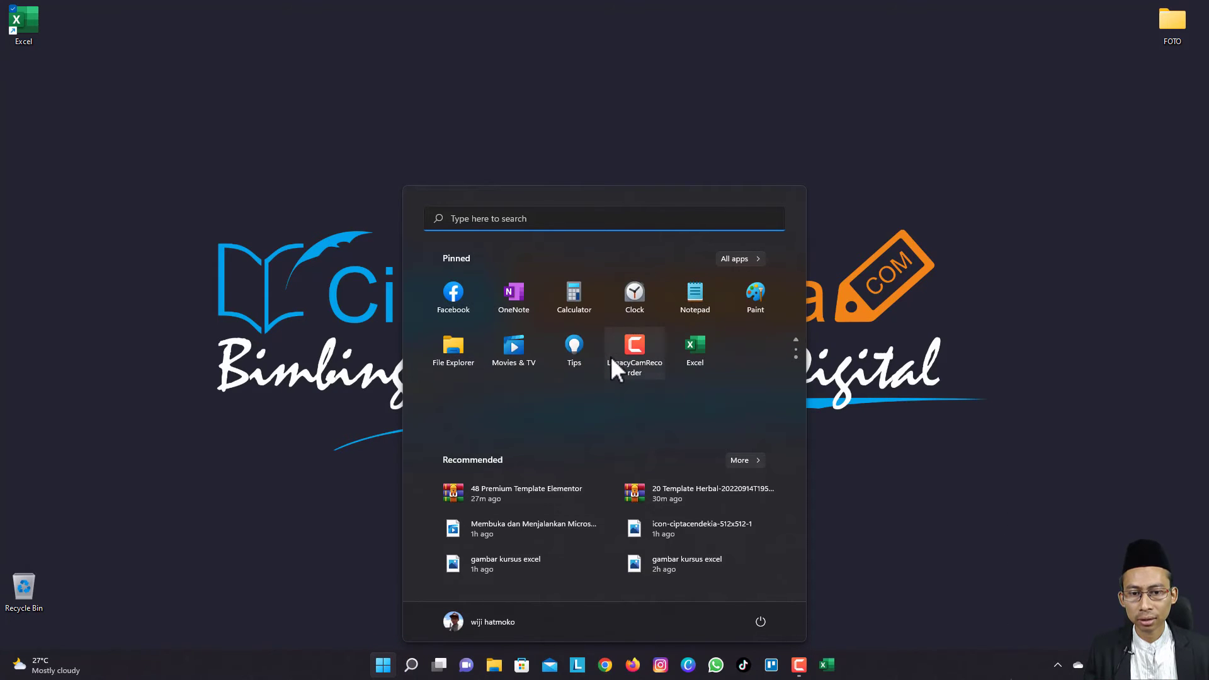
scroll(685, 354, "up", 1)
scroll(685, 354, "down", 1)
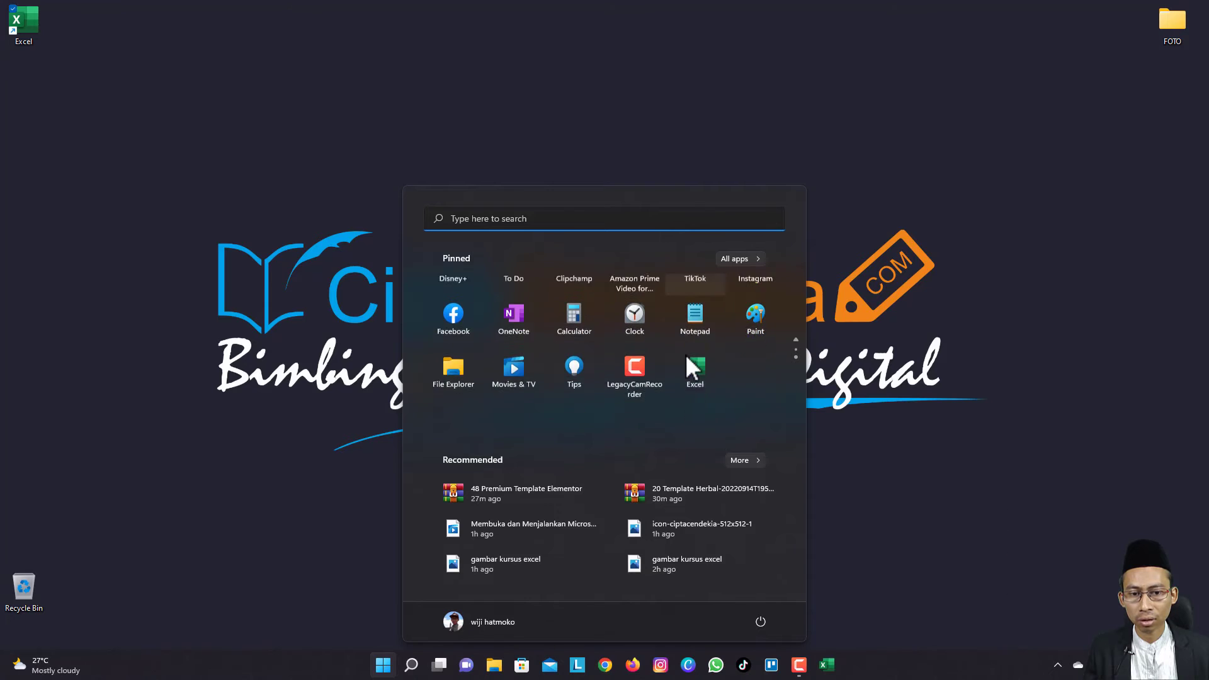
scroll(591, 338, "up", 1)
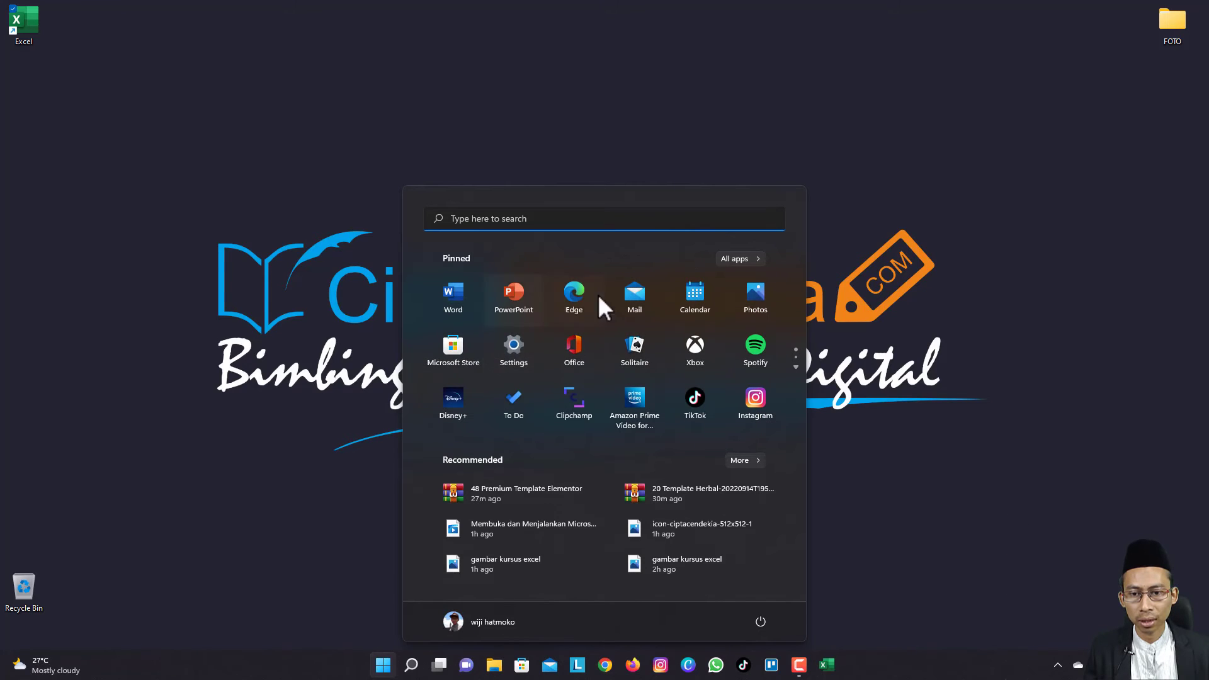
scroll(626, 302, "down", 1)
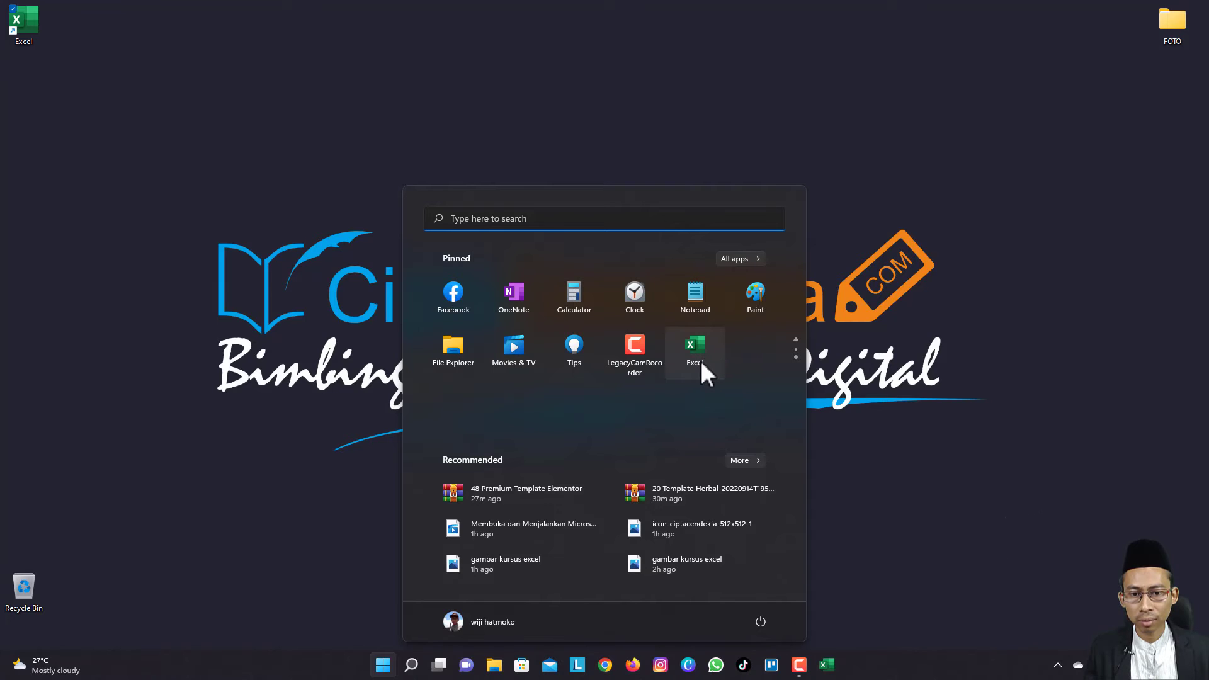
left_click_drag(701, 362, 521, 287)
mouse_move(444, 294)
left_mouse_down()
mouse_move(574, 269)
mouse_move(467, 307)
left_mouse_up()
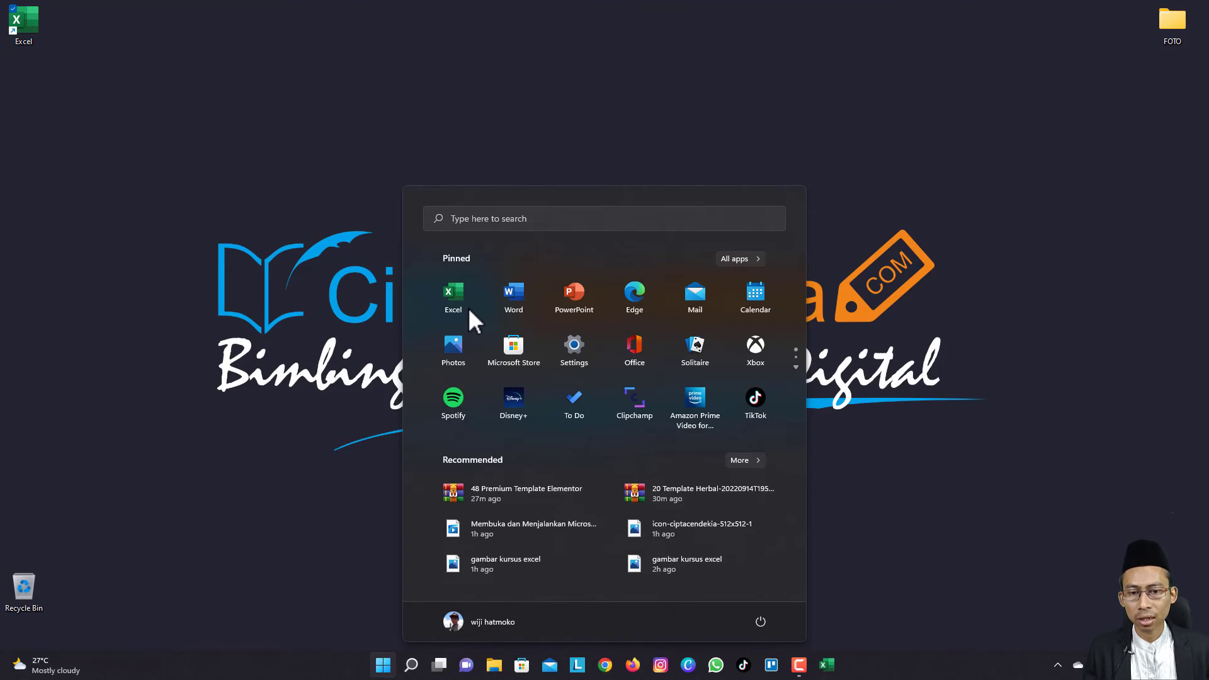
- Launch Excel from its first-position pinned Start tile, then close it again
left_click(995, 361)
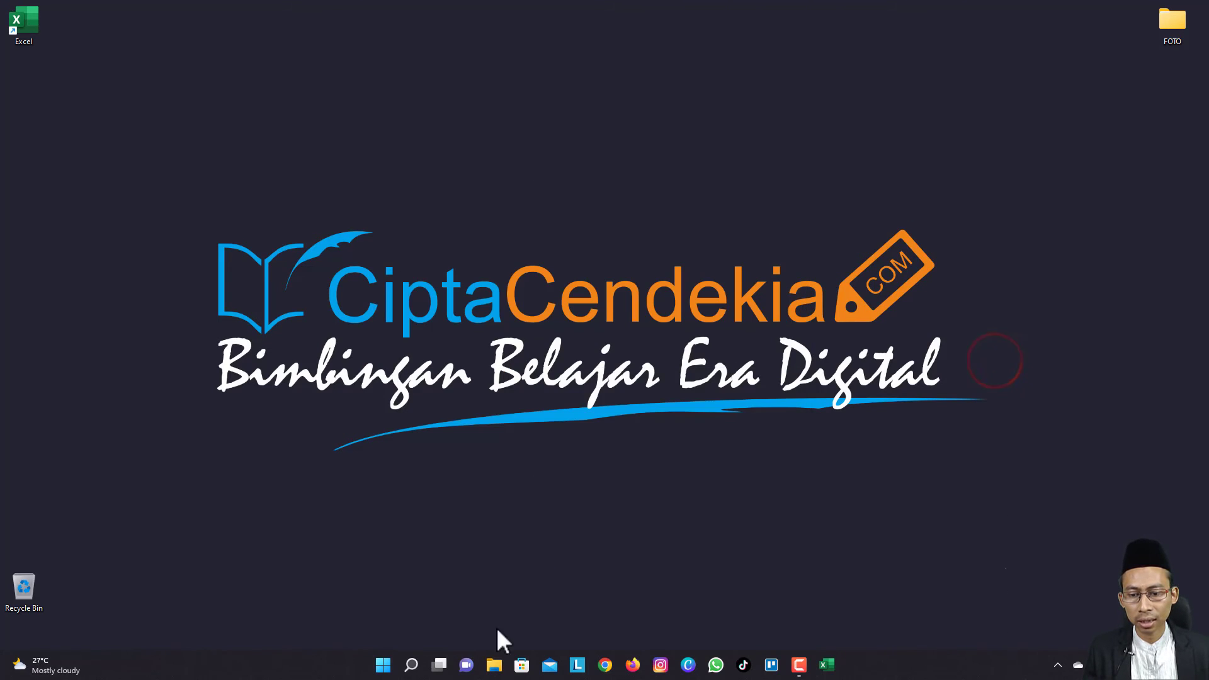
left_click(381, 667)
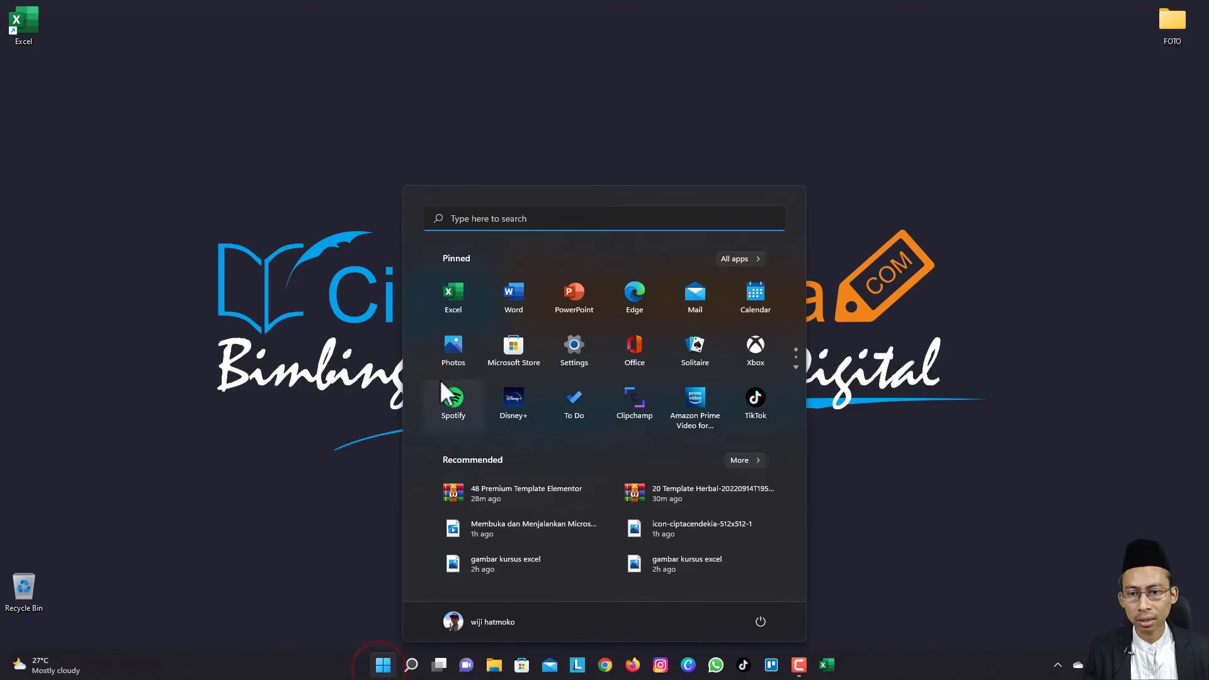
left_click(466, 311)
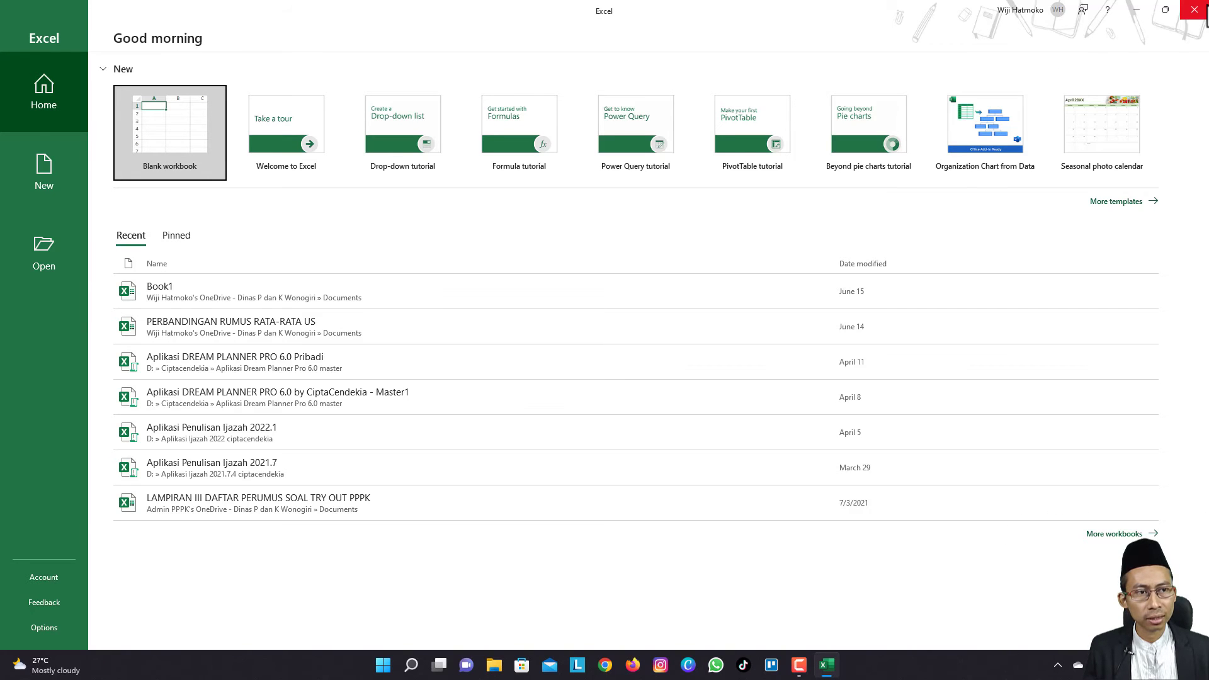
left_click(1194, 9)
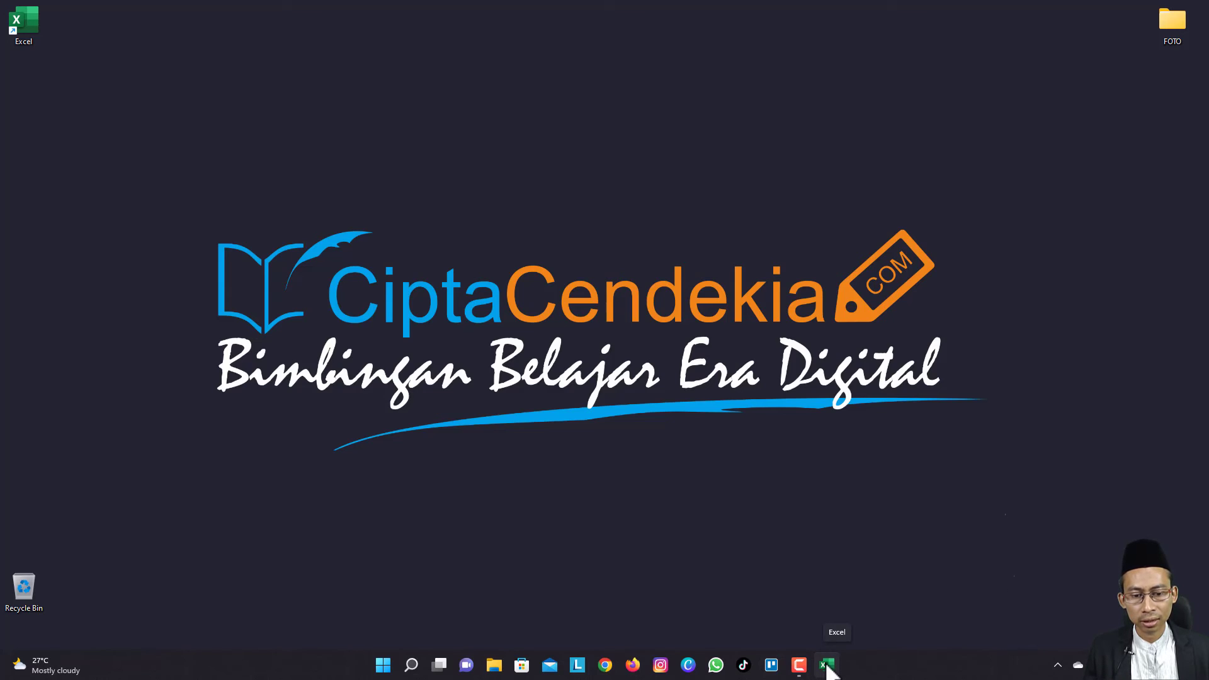
right_click(827, 665)
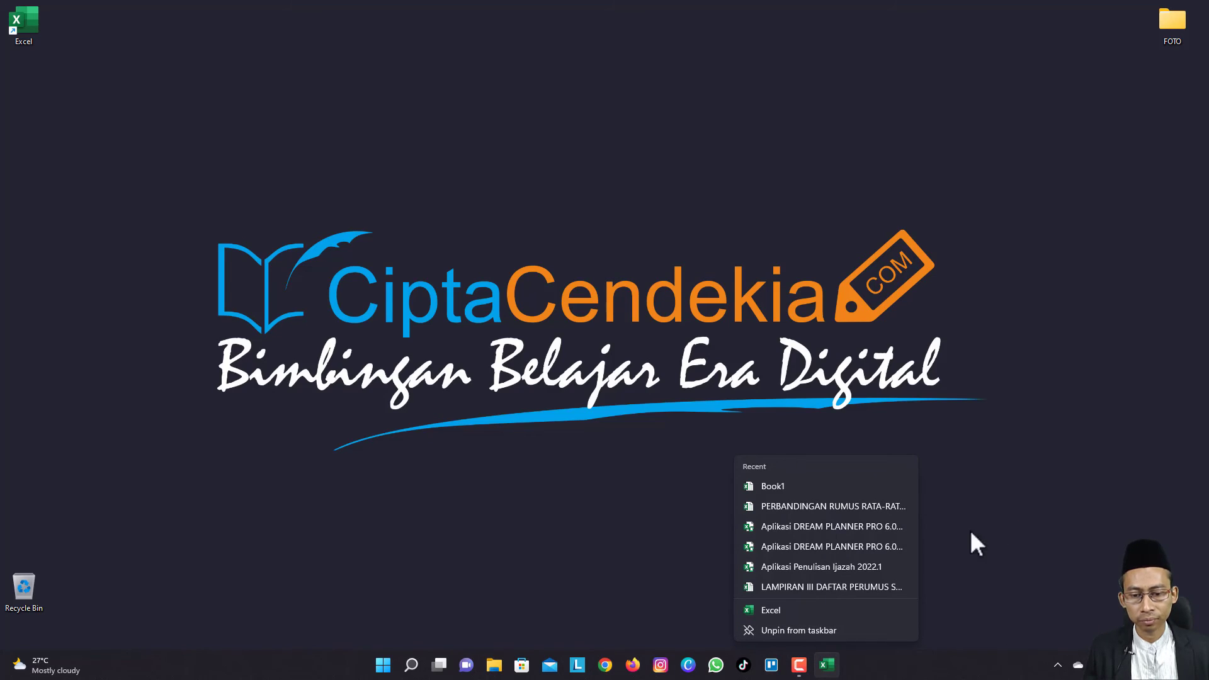
left_click(994, 445)
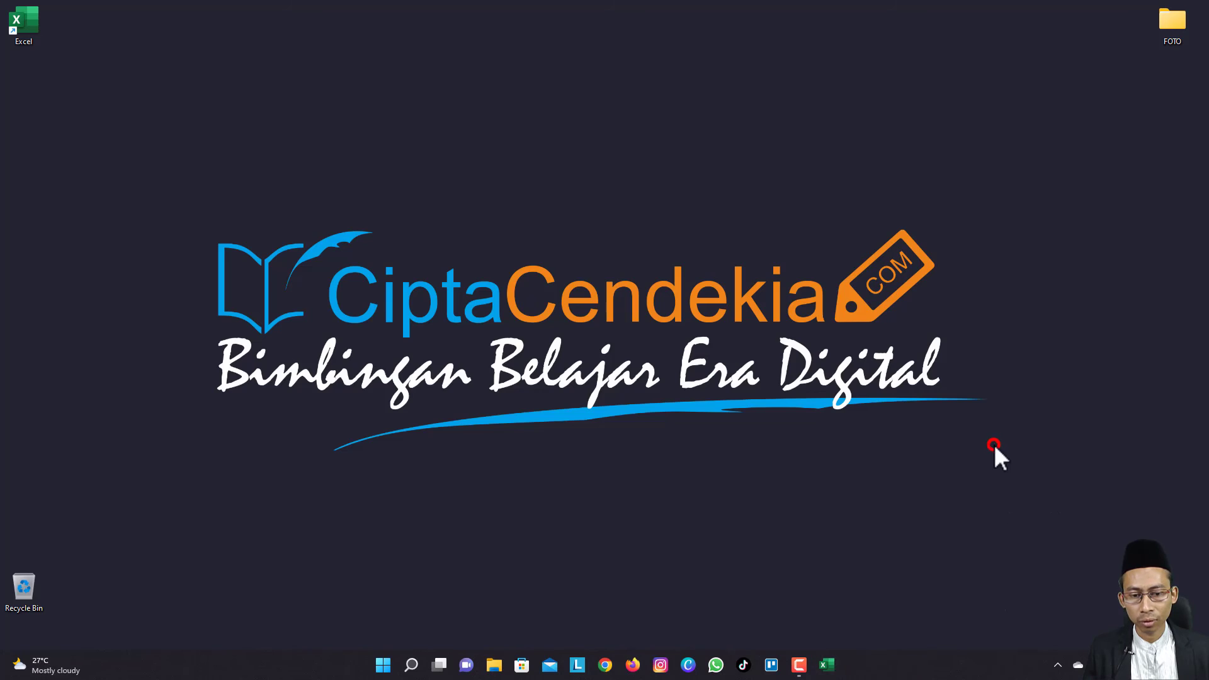
double_click(28, 18)
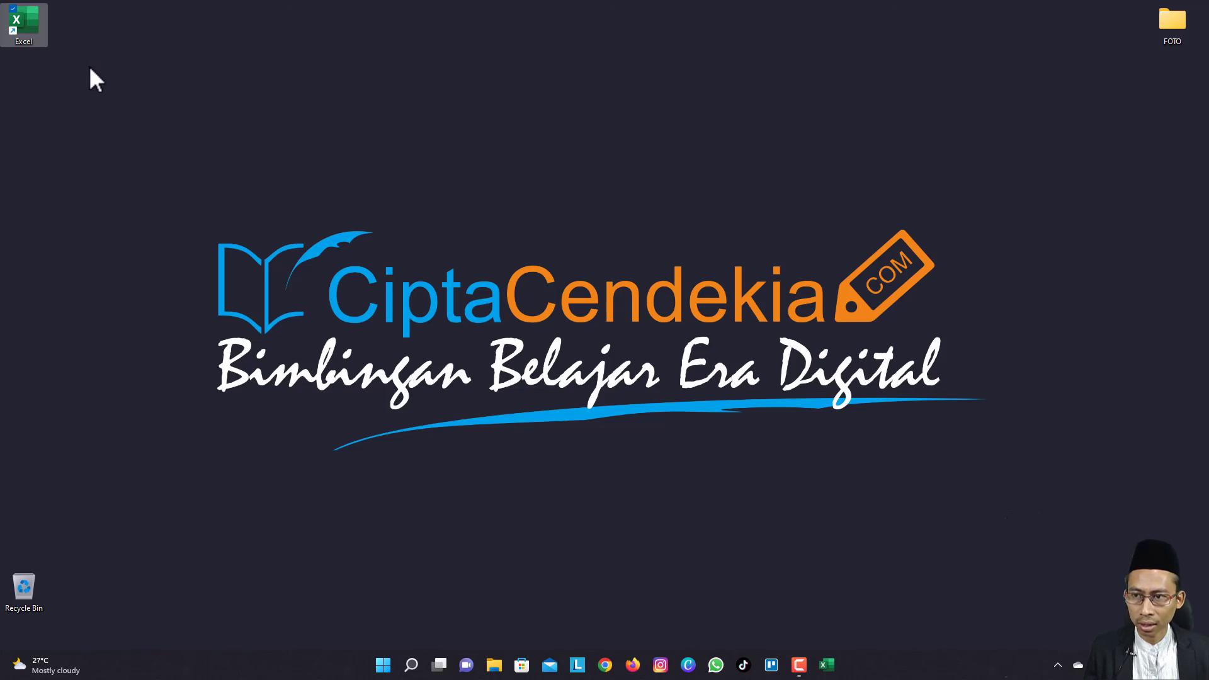
right_click(30, 25)
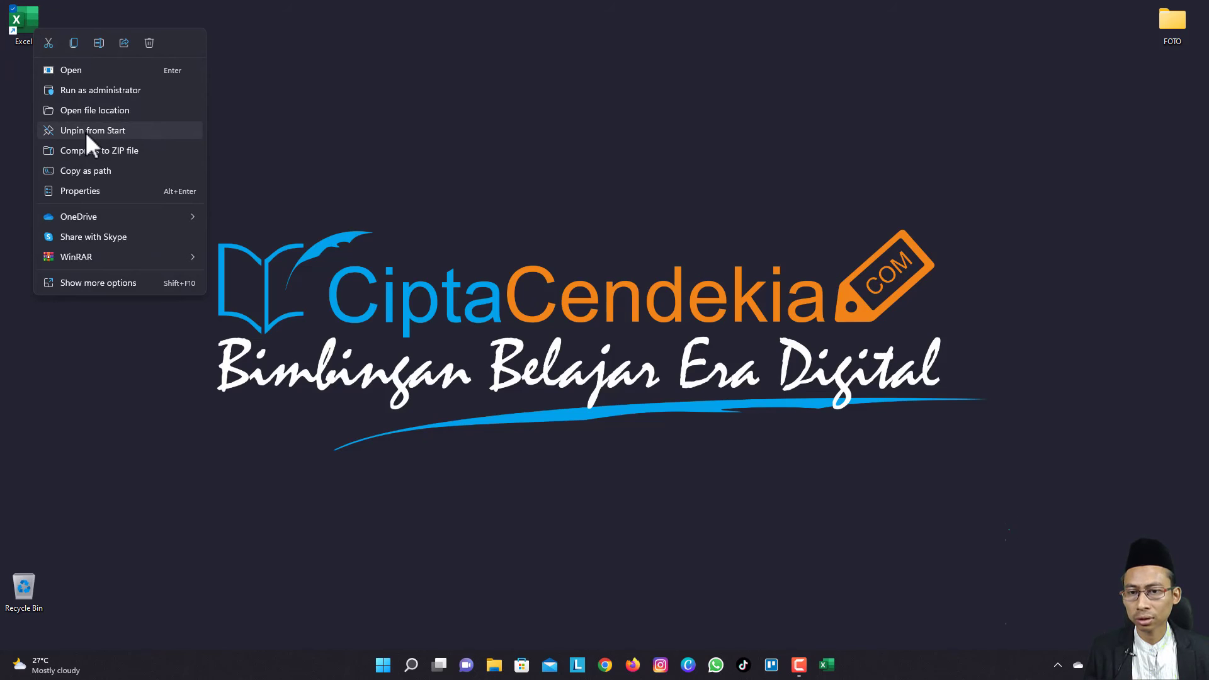
left_click(625, 295)
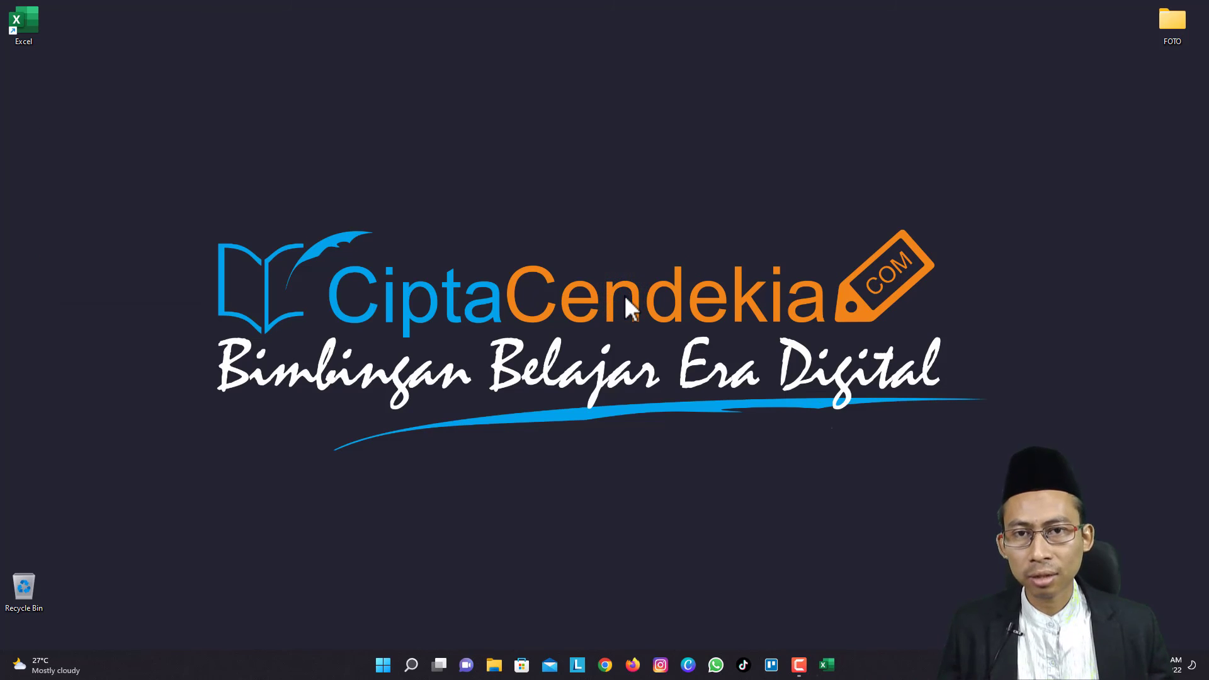